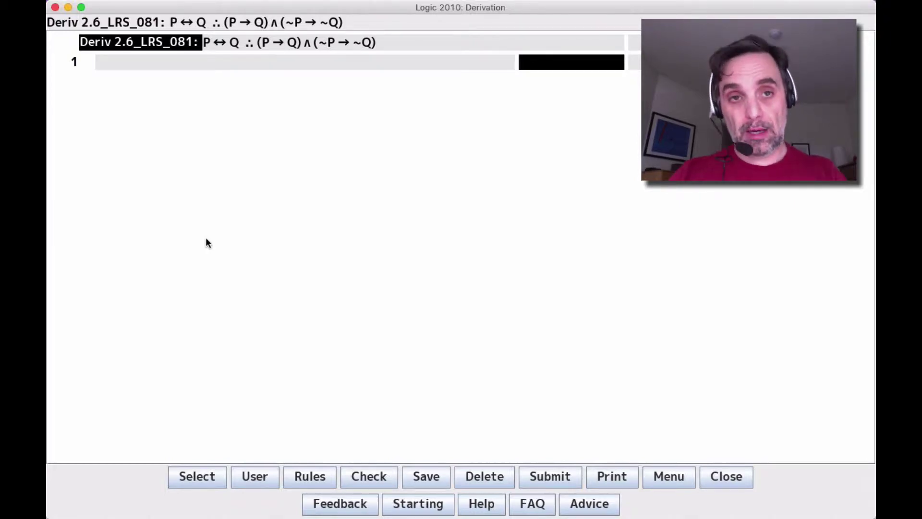
Start the derivation by entering SHOW CONC as the justification of line 1
type("SHO")
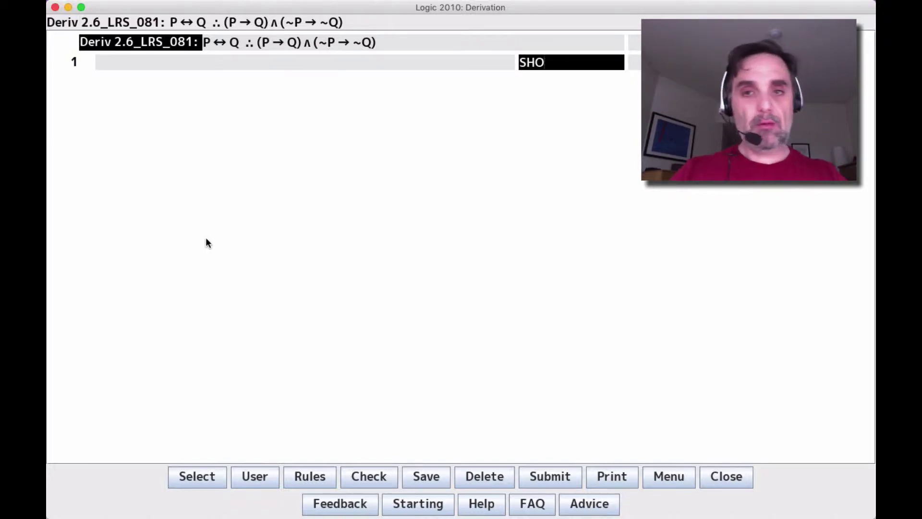
type("W CONC")
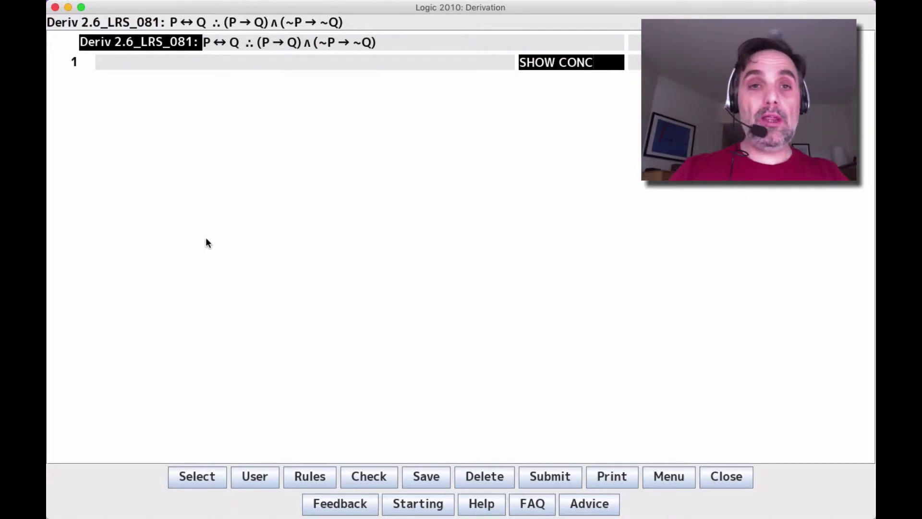
key("Return")
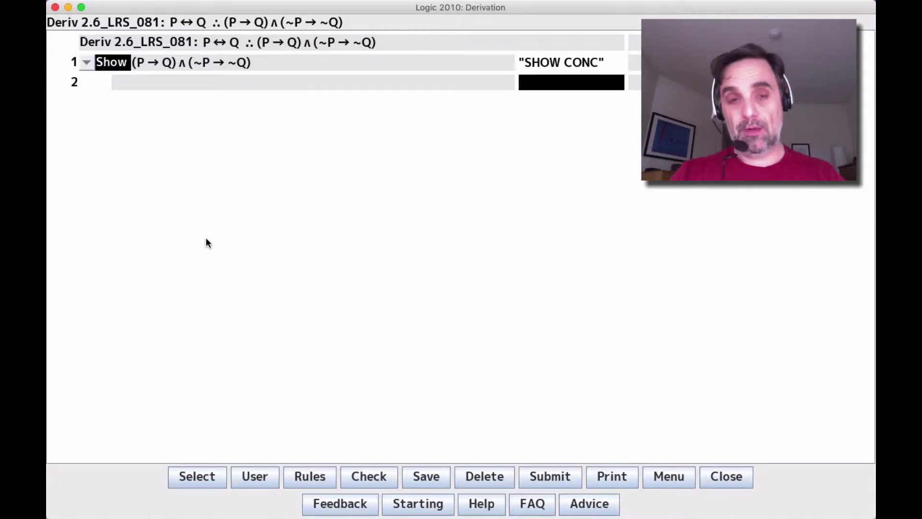
Copy the conclusion formula from line 1 into line 7, leaving lines 2 to 6 empty
left_click(182, 70)
key("super+c")
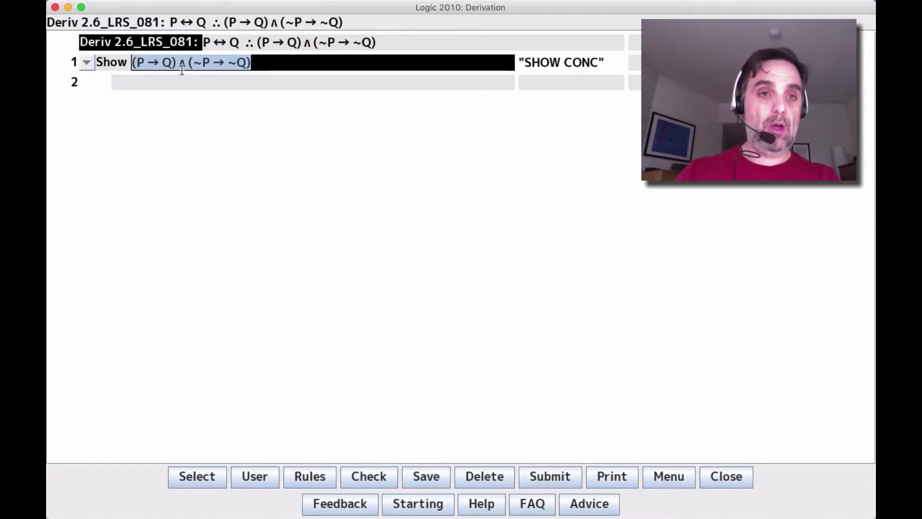
left_click(185, 80)
key("Return")
key("Return")
key("Return")
key("Return")
key("Return")
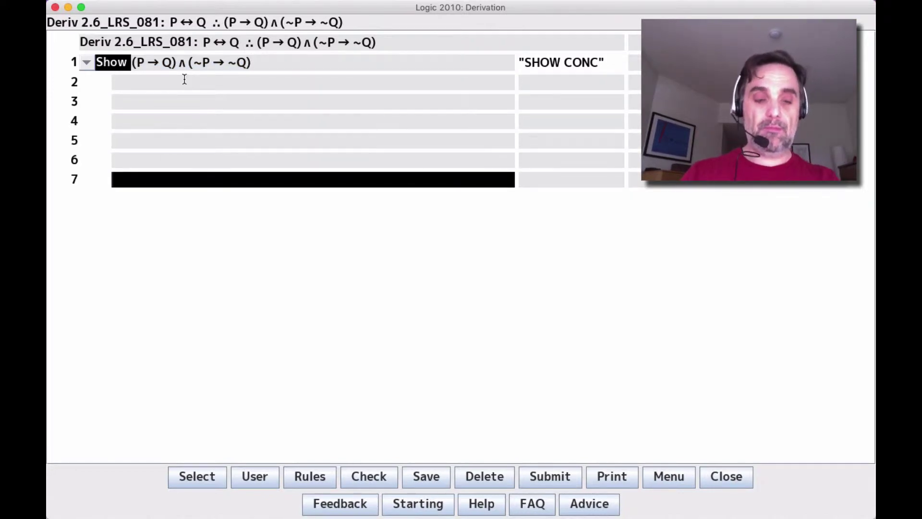
key("super+v")
Split the formula on line 7, keeping (P → Q) there and moving (~P → ~Q) to line 8
left_click(164, 179)
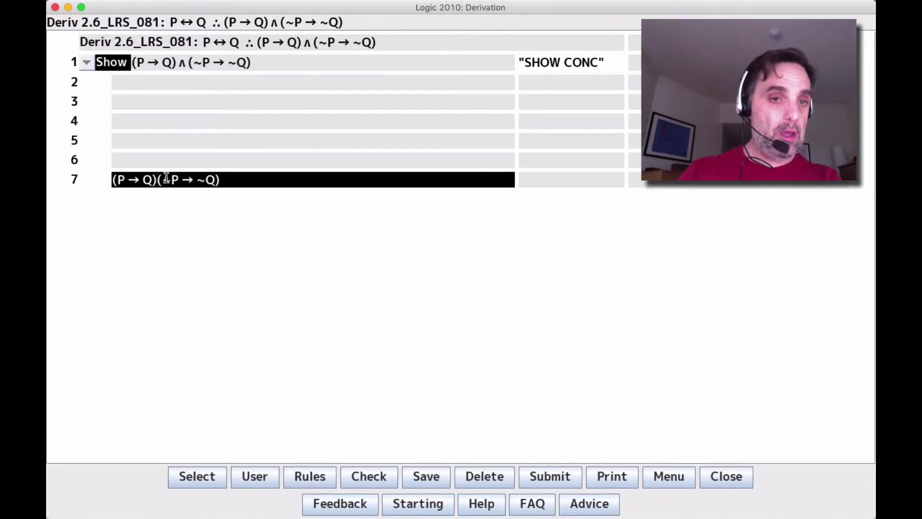
key("BackSpace")
left_click_drag(157, 182, 237, 200)
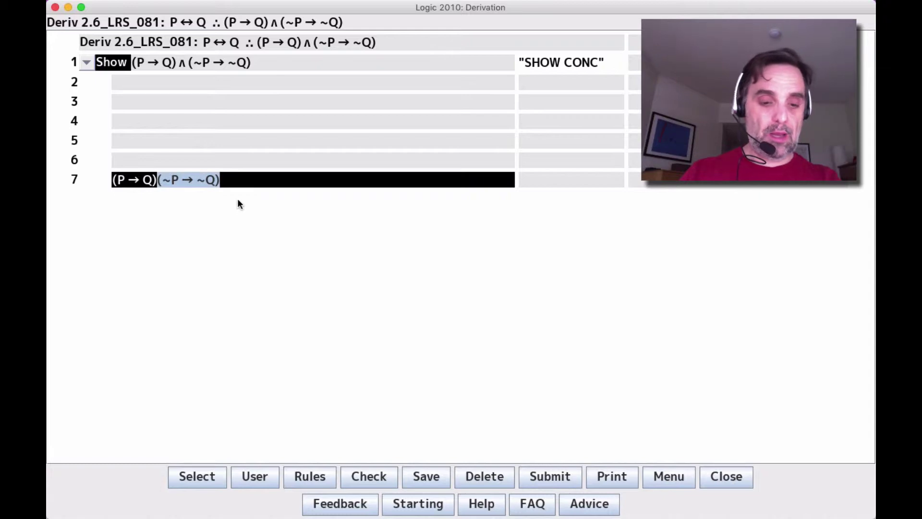
key("super+x")
key("Return")
key("super+v")
Derive the conjunction on line 9 with 7 8 ADJ and close the derivation on line 10 with 9 DD
key("Return")
key("Tab")
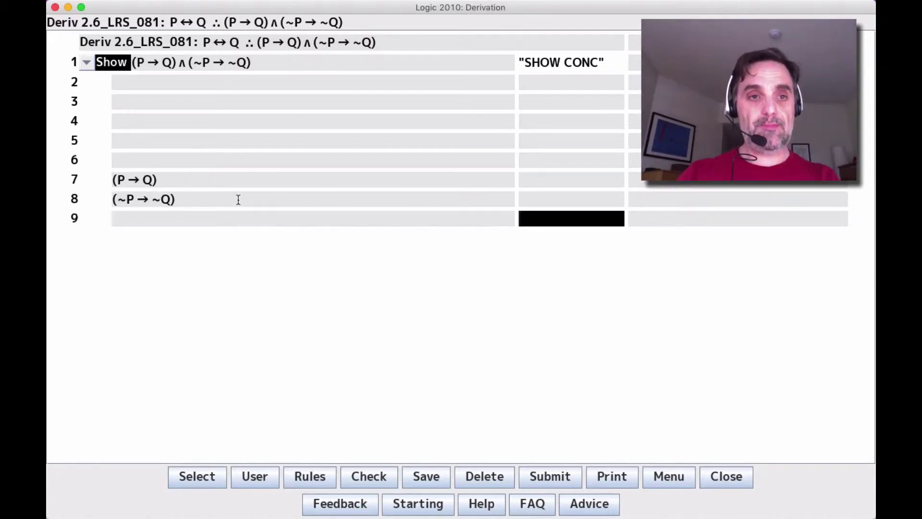
type("7 8 ADJ")
key("Return")
key("Return")
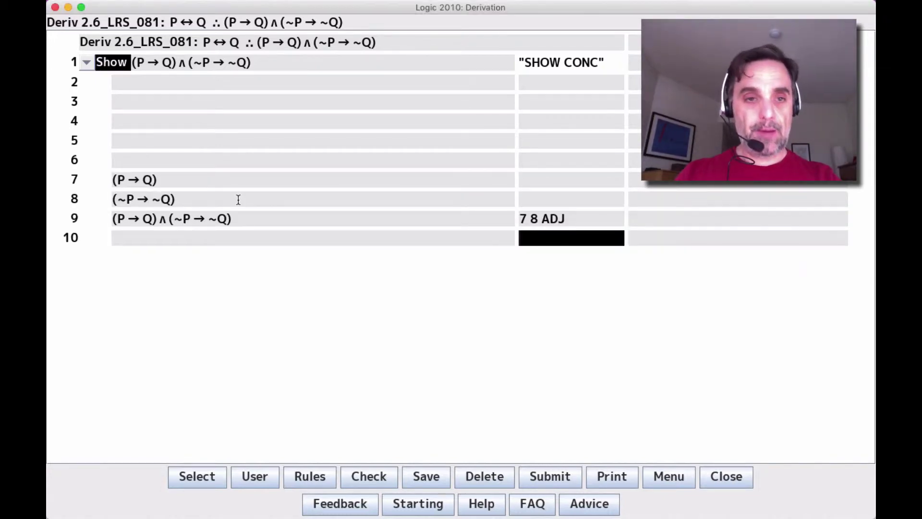
type("9 DD")
key("Return")
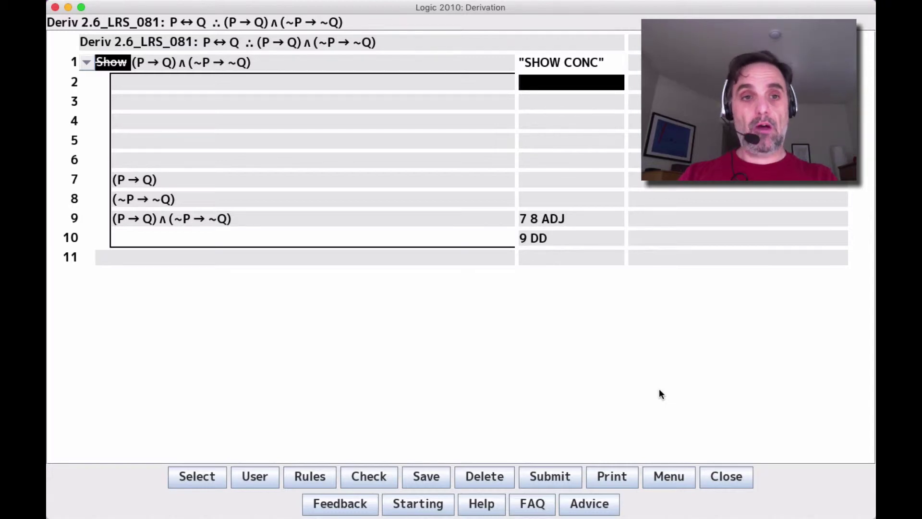
Examine how the conditionals on lines 7 and 8 combine into the conjunction on line 9
left_click(374, 217)
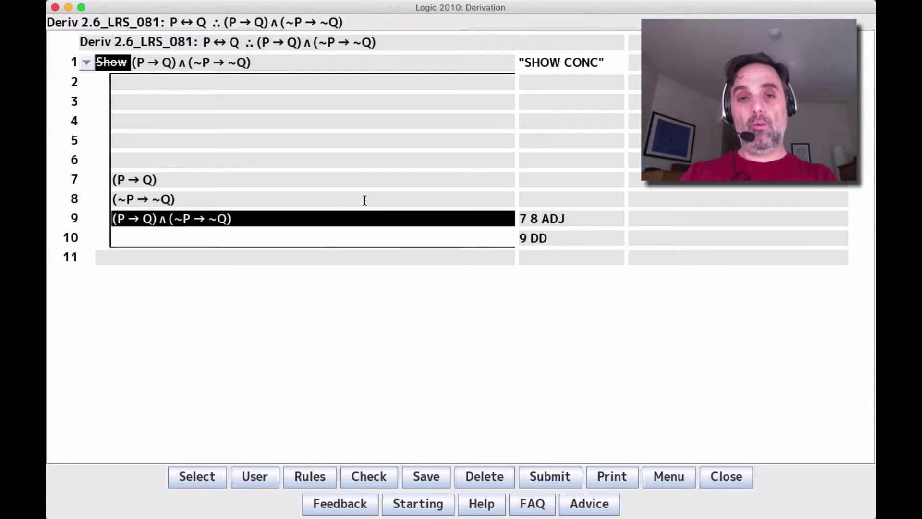
left_click(352, 181)
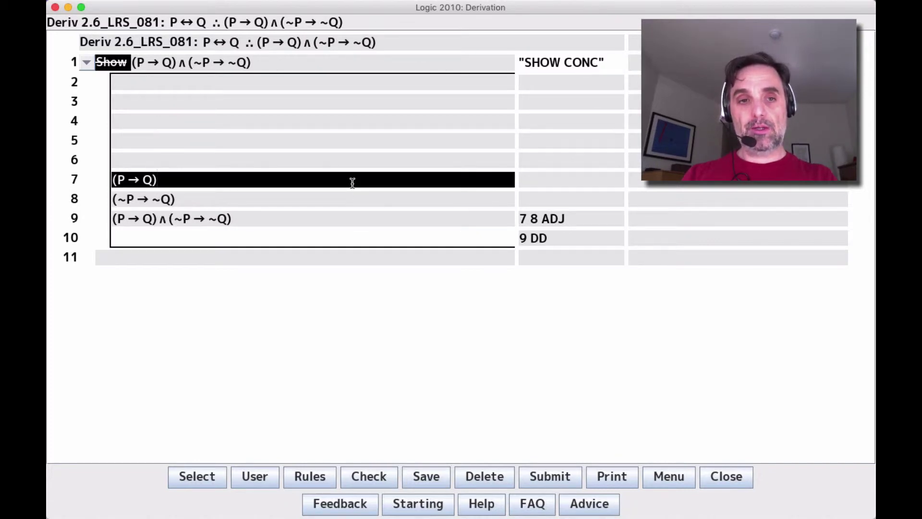
key("Down")
key("Down")
key("Up")
key("Up")
key("Down")
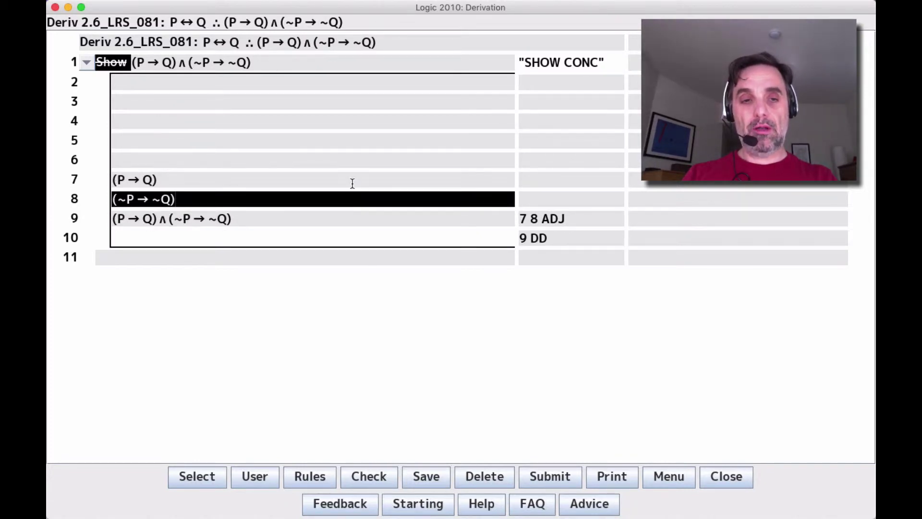
key("Up")
key("Down")
key("Up")
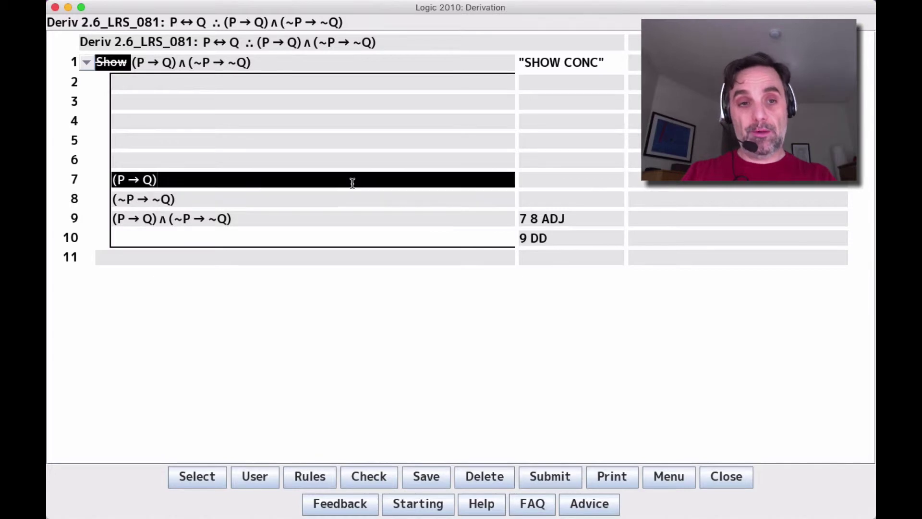
key("Down")
key("Down")
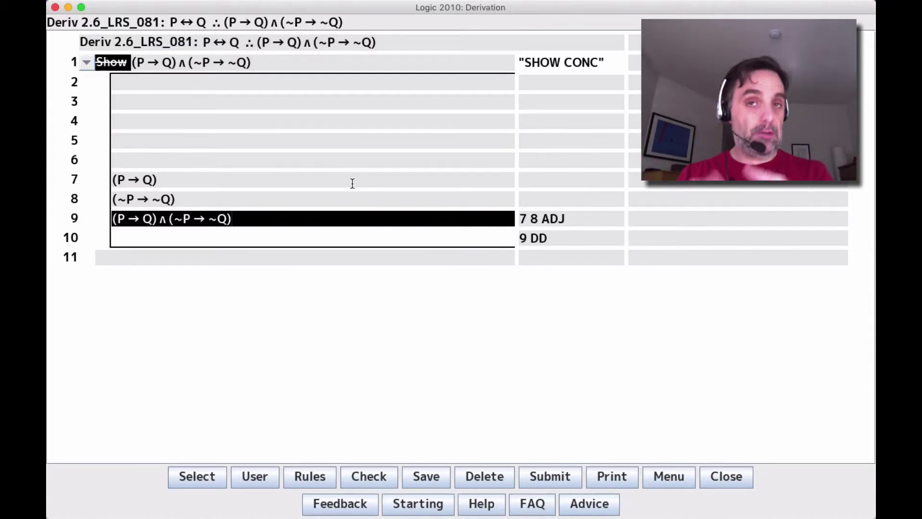
Review the empty lines above the two conditionals and the closing justification on line 10
key("Up")
key("Up")
key("Up")
key("Up")
key("Up")
key("Up")
key("Up")
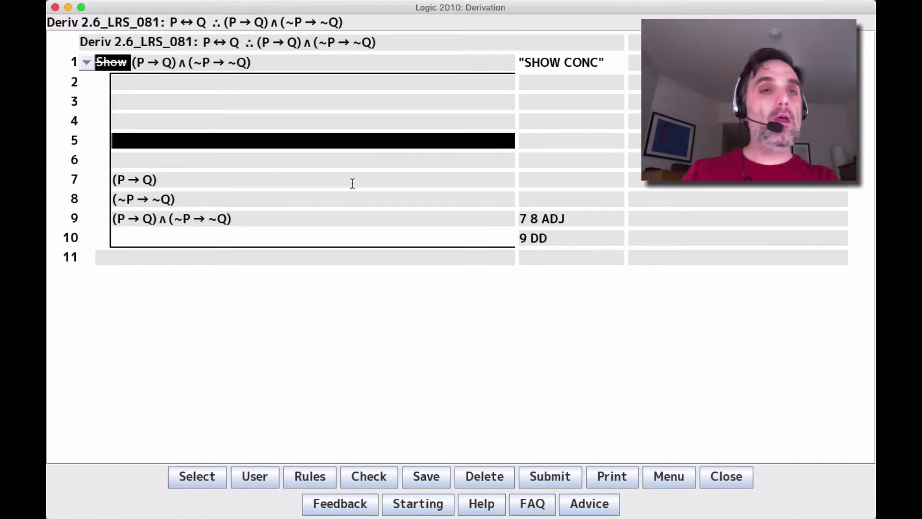
key("Down")
key("Down")
key("Down")
key("Down")
key("Down")
key("Down")
key("Down")
key("Down")
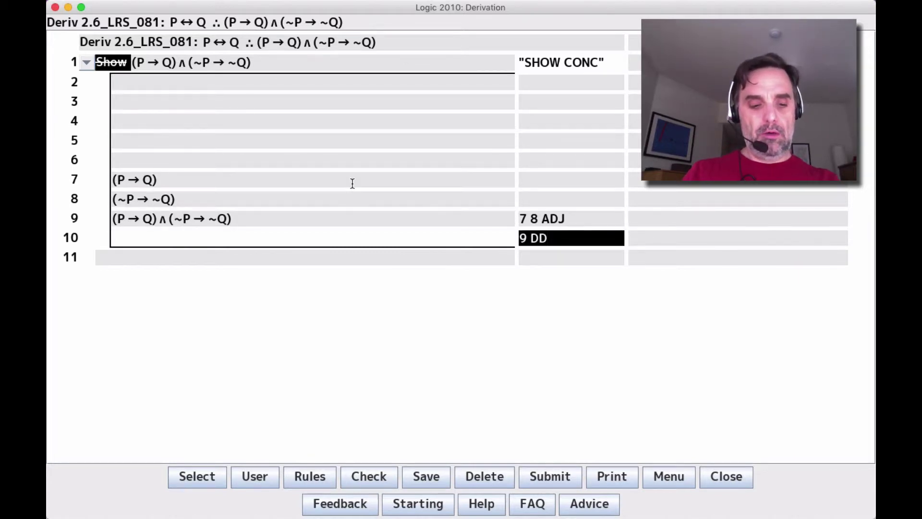
Examine the missing justifications of the conditionals on lines 7 and 8
key("Up")
key("Up")
key("Up")
key("Down")
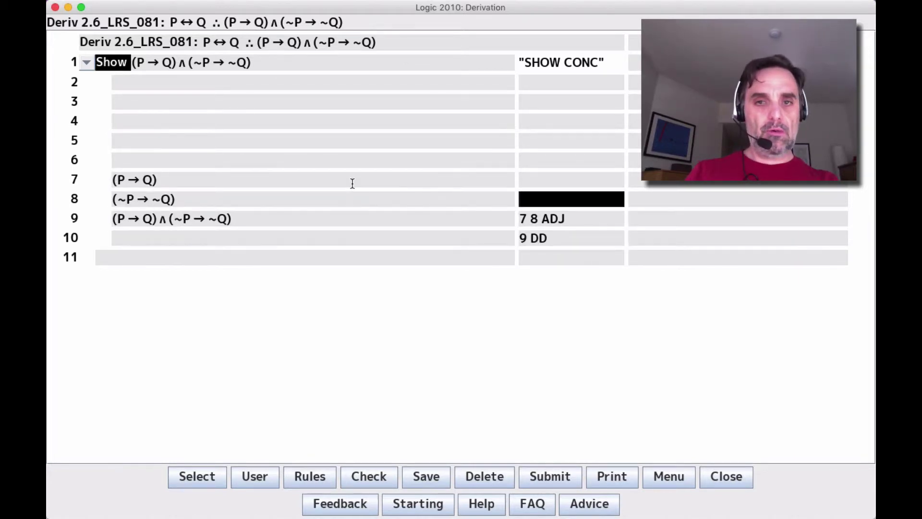
key("Up")
key("Down")
key("Up")
key("Down")
Enter the premise P ↔ Q on line 2 with the justification PR1
key("Up")
key("Up")
key("Up")
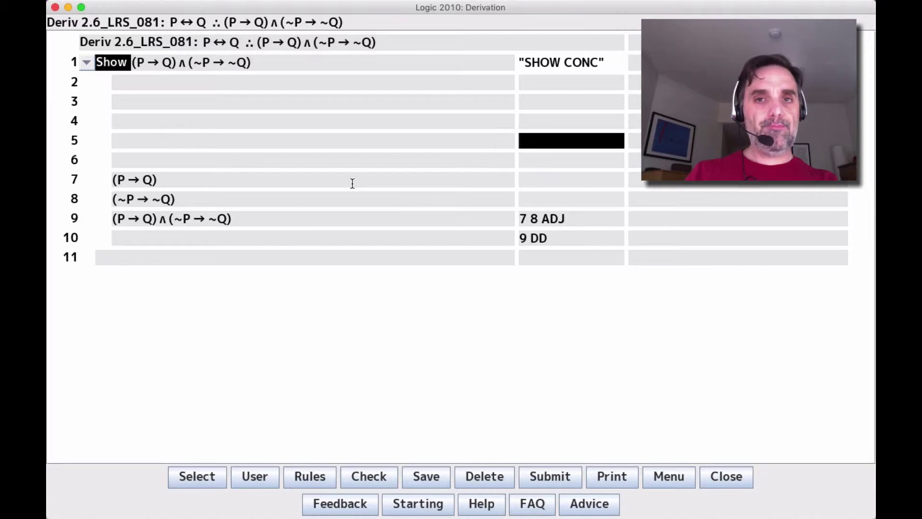
key("Up")
key("Up")
key("Up")
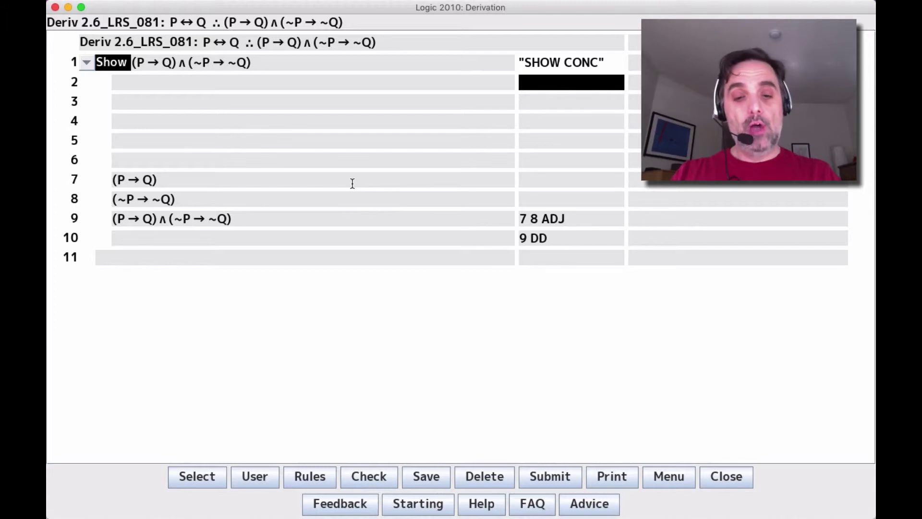
type("PR1")
key("Return")
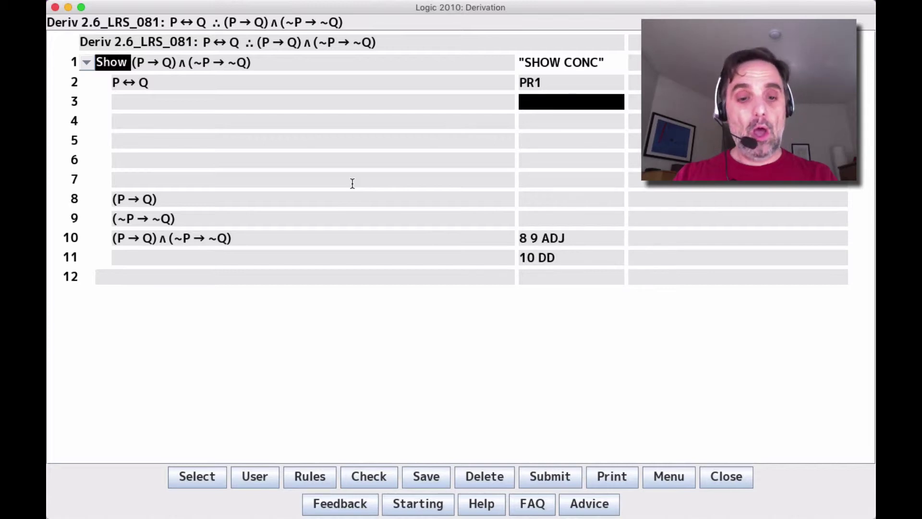
Derive P → Q on line 3 from the biconditional with the justification 2 BC
type("2 BC")
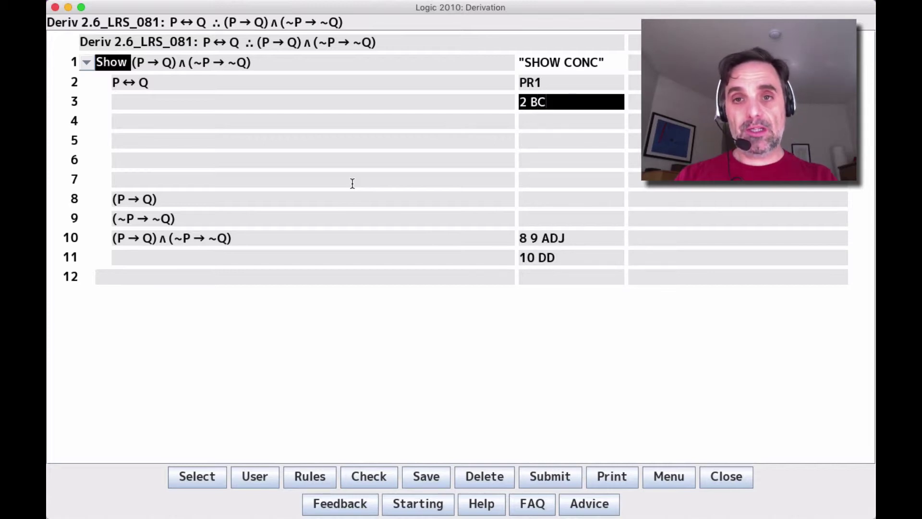
key("Return")
key("Return")
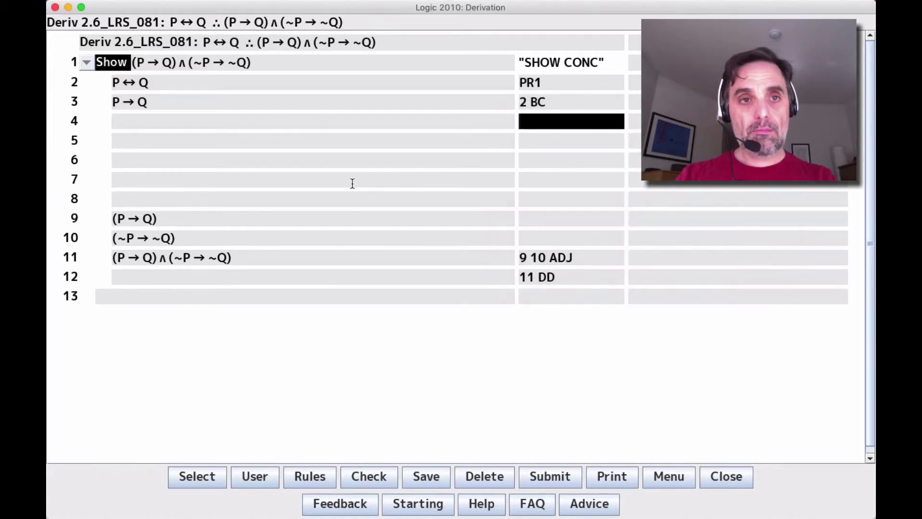
Derive Q → P on line 4 with 2 BC, choosing Q → P as the conclusion
type("2 BC")
key("Return")
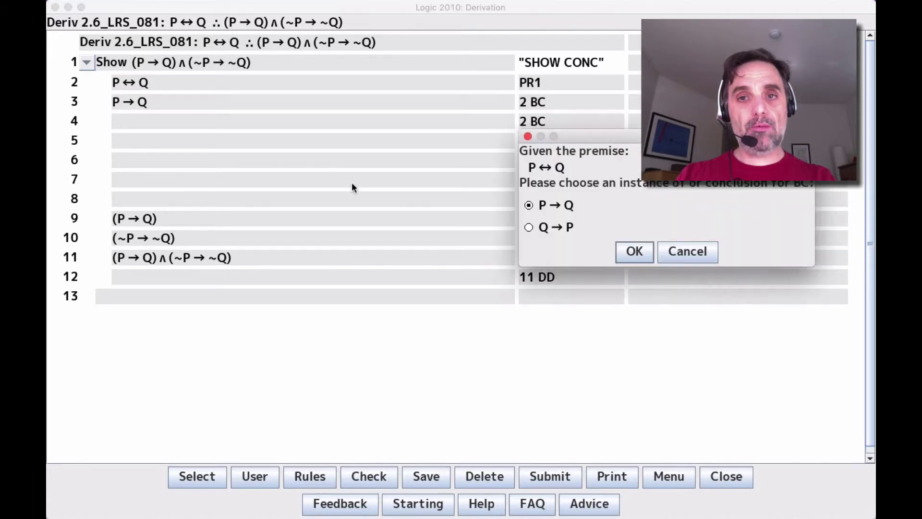
left_click(528, 227)
key("Return")
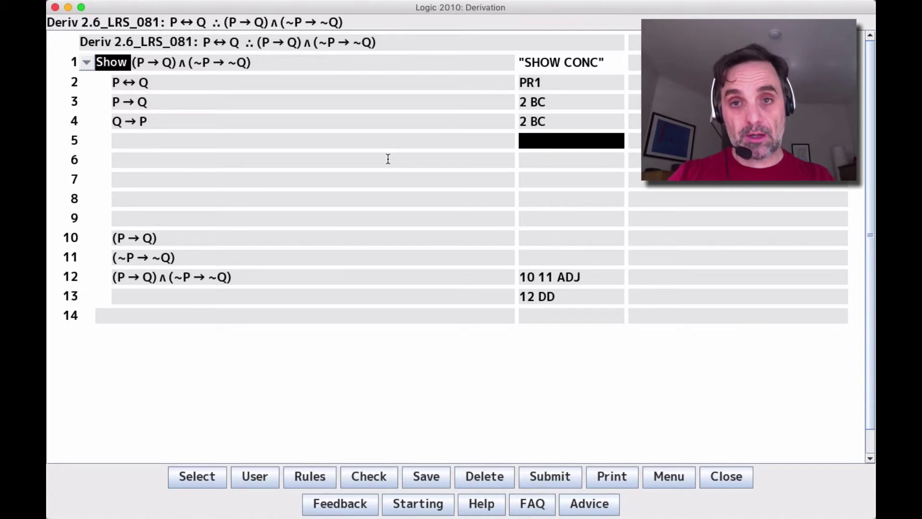
Reapply the 2 BC justification on line 4, choosing P → Q as the conclusion
key("Up")
key("Up")
key("Down")
key("Up")
key("Down")
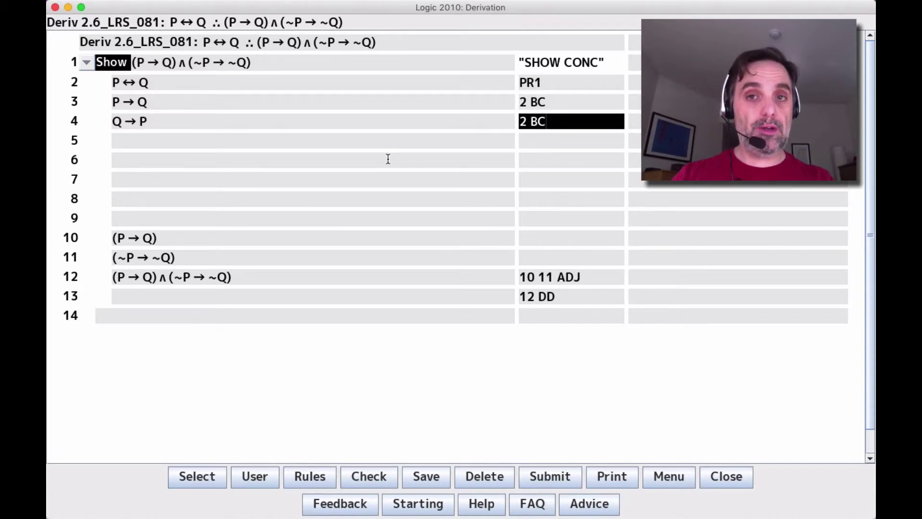
key("Up")
key("Down")
key("Return")
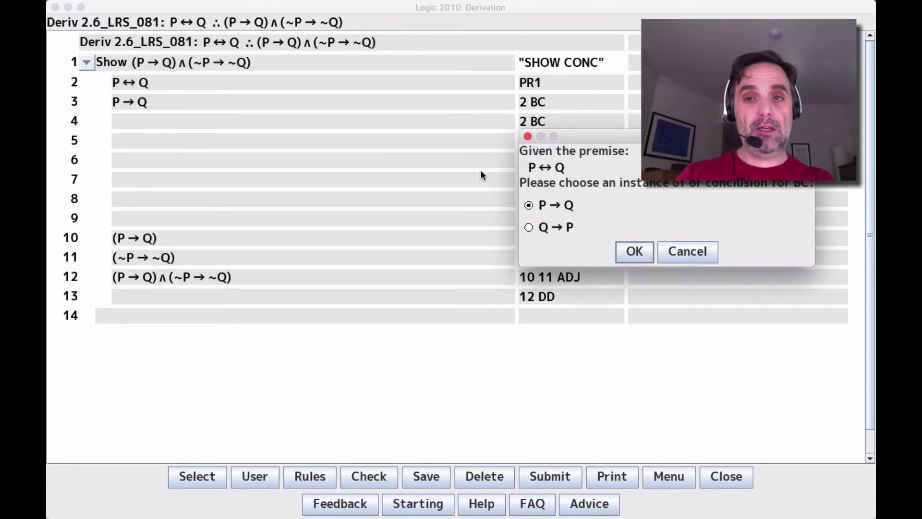
left_click(630, 254)
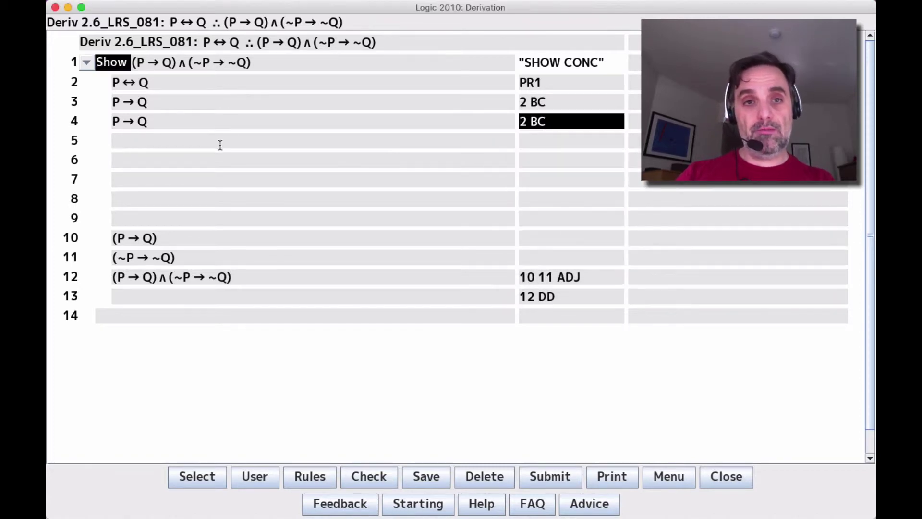
Compare lines 3 and 4, and reapply 2 BC on line 4 with Q → P as the conclusion
left_click(483, 101)
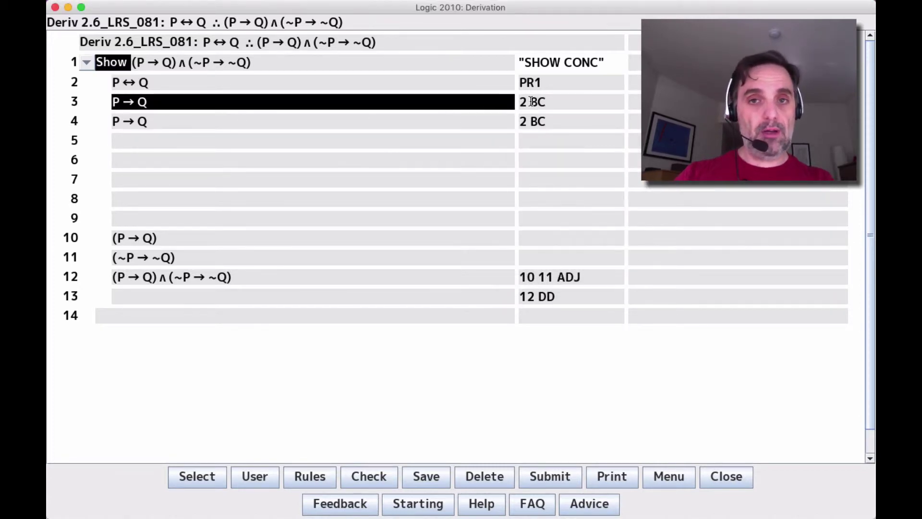
left_click(392, 119)
left_click(393, 109)
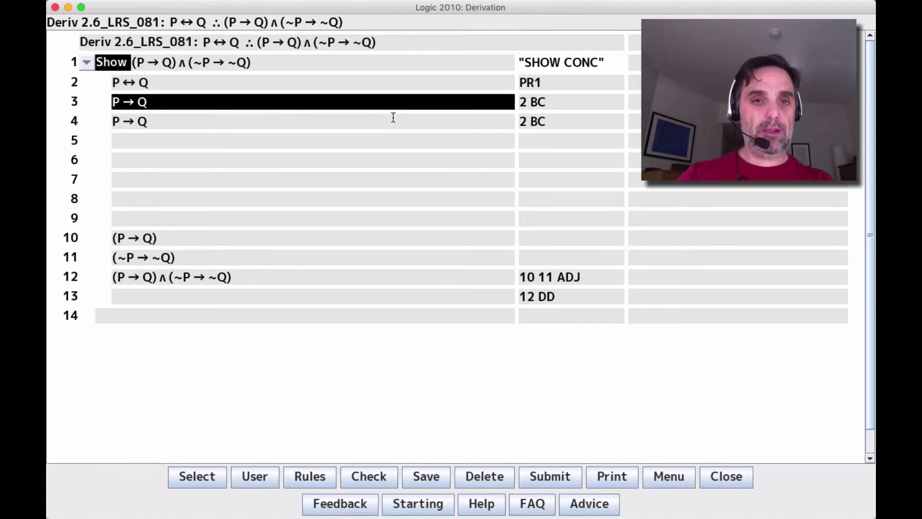
left_click(393, 117)
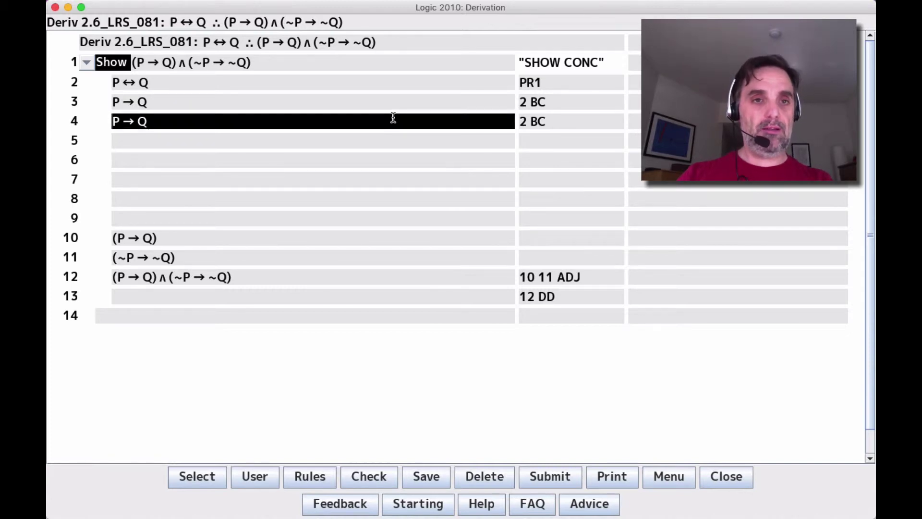
left_click(569, 123)
key("Return")
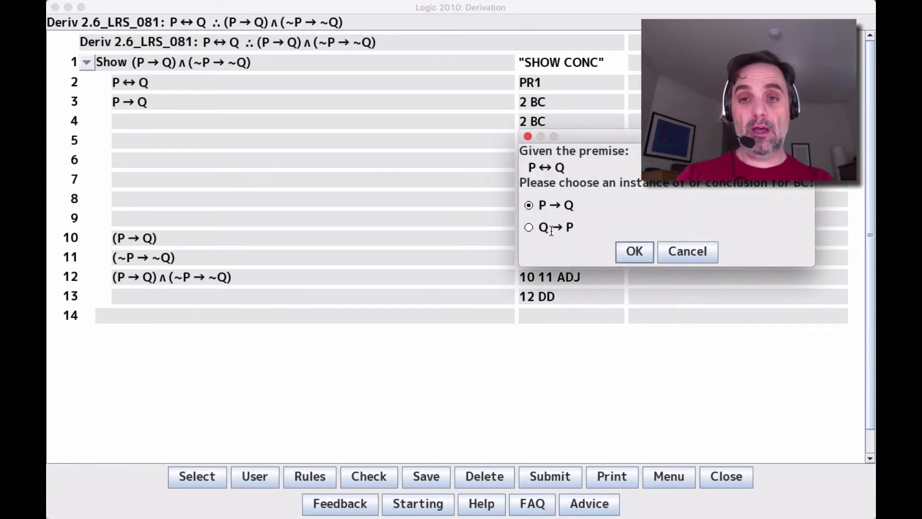
left_click(528, 227)
key("Return")
key("Down")
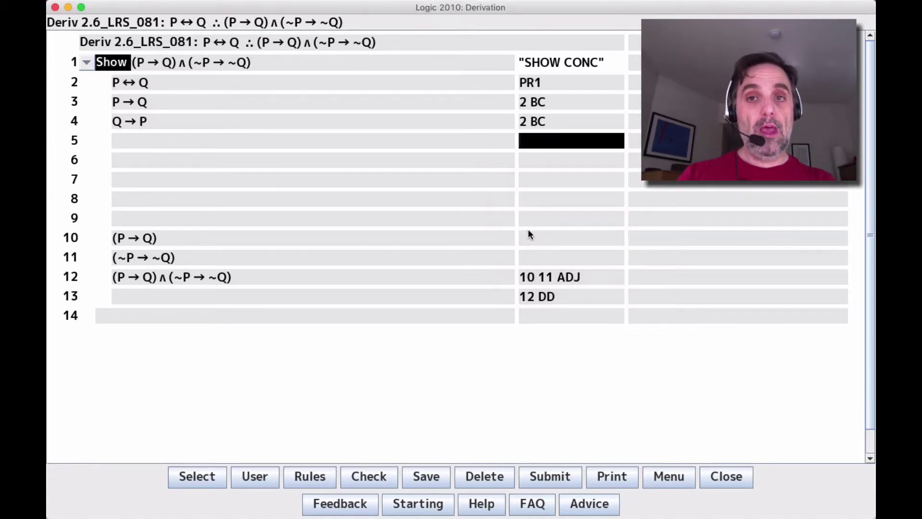
Change the justification of line 3 to 2 BCL and that of line 4 to 2 BCR
key("Up")
key("Up")
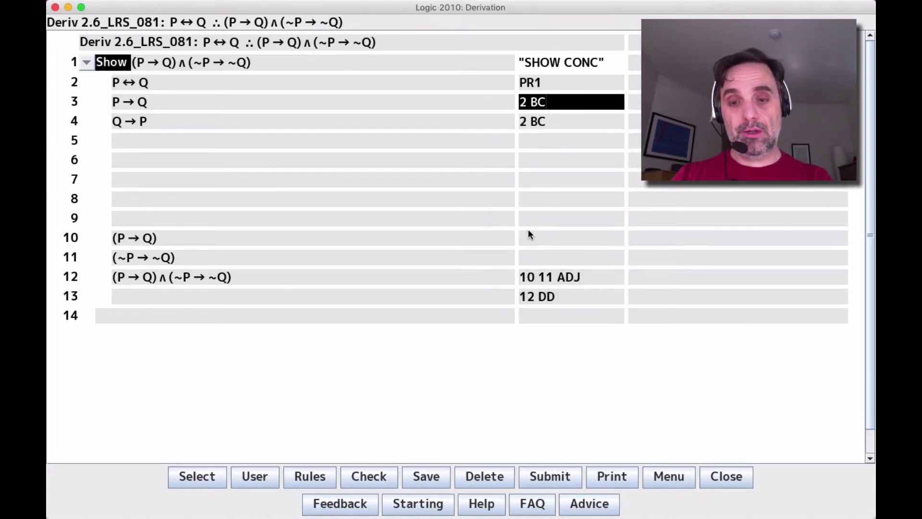
type("L")
key("Down")
type("R")
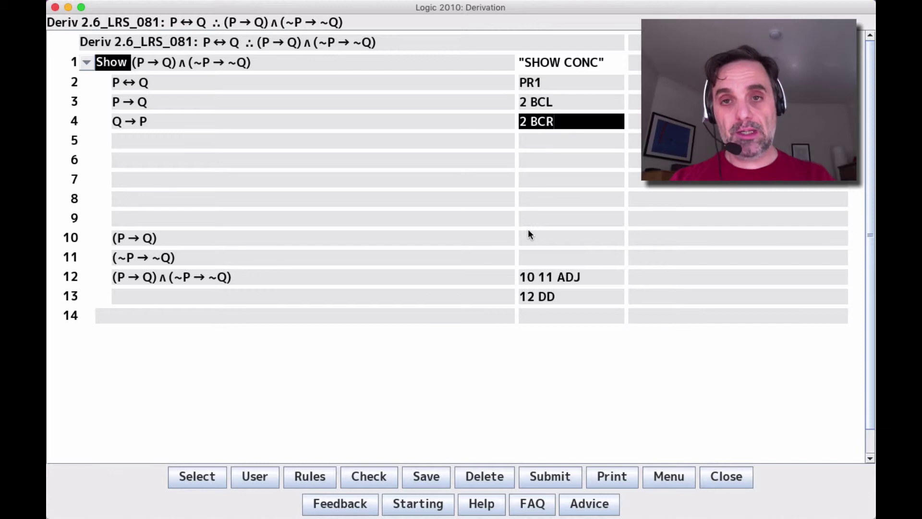
Compare the derived conditionals on lines 3 and 4 with the target conjuncts (P → Q) and (~P → ~Q) on lines 10 and 11
key("Up")
key("Down")
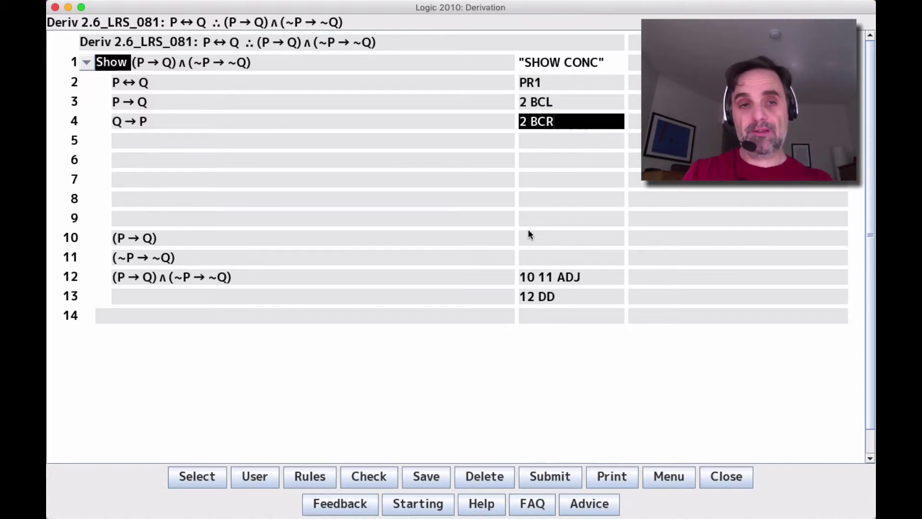
key("Return")
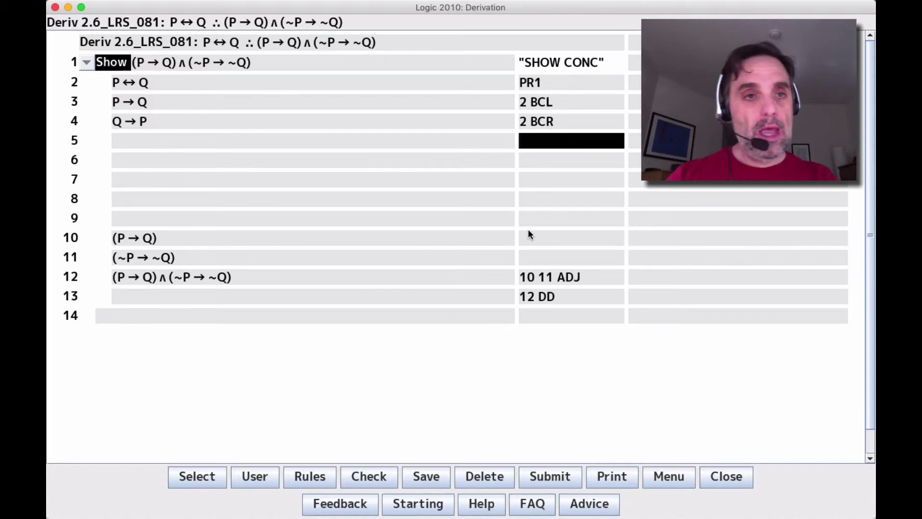
left_click(277, 271)
left_click(268, 238)
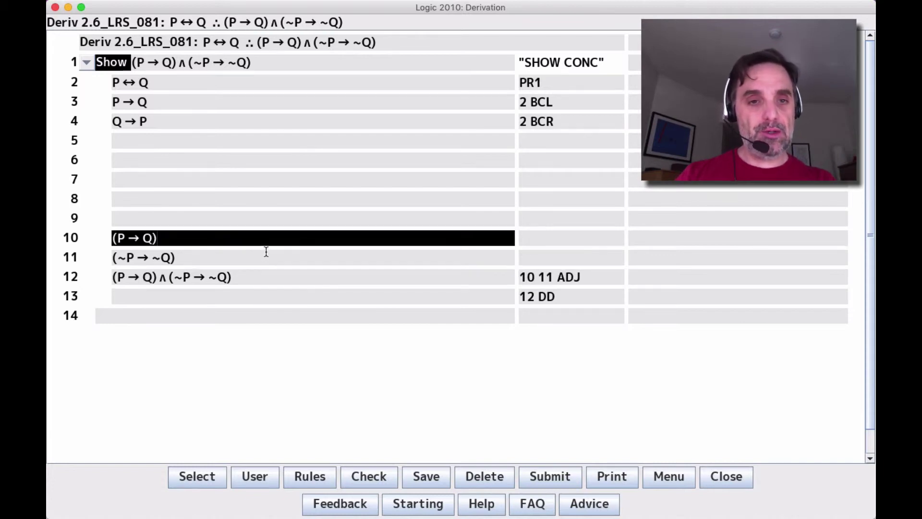
left_click(265, 256)
left_click(259, 238)
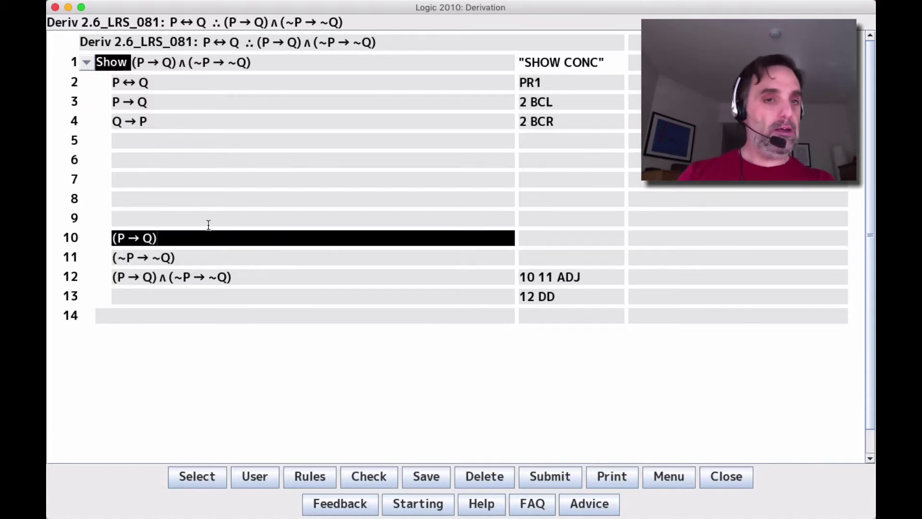
left_click(184, 104)
left_click(187, 237)
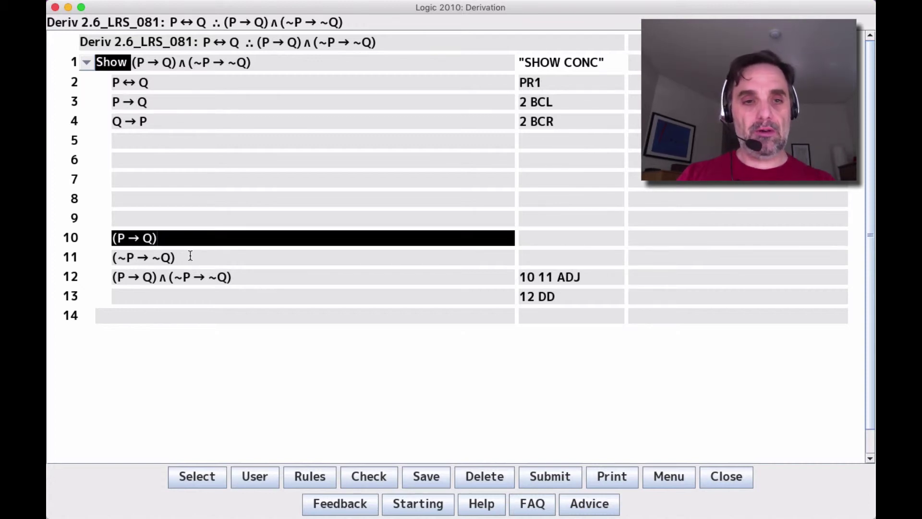
left_click(190, 256)
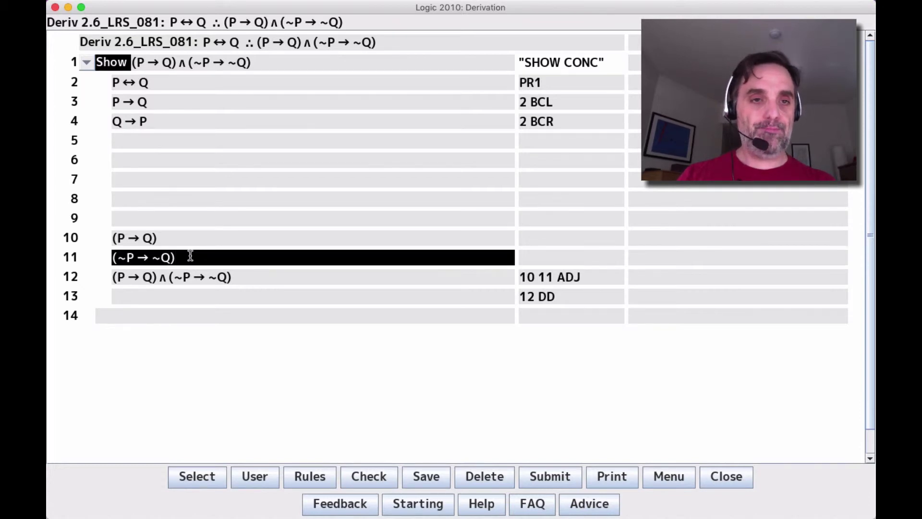
left_click_drag(190, 256, 99, 246)
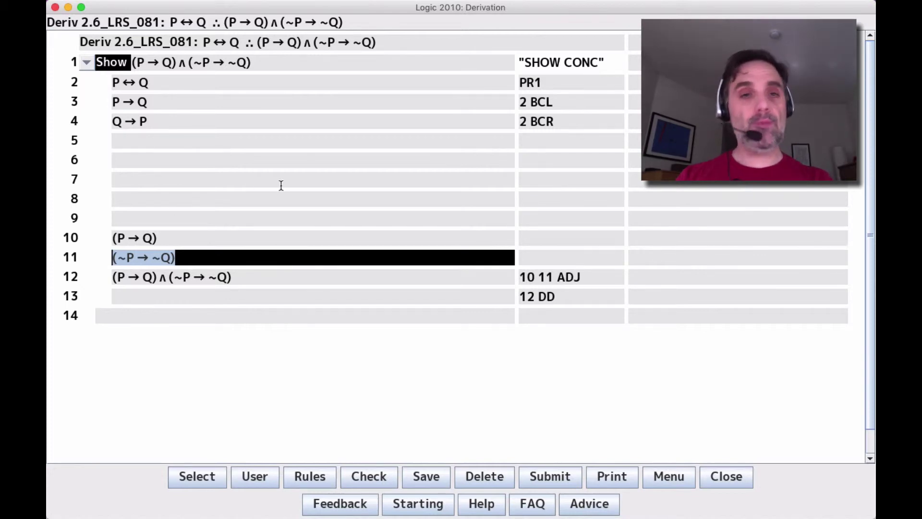
left_click(265, 142)
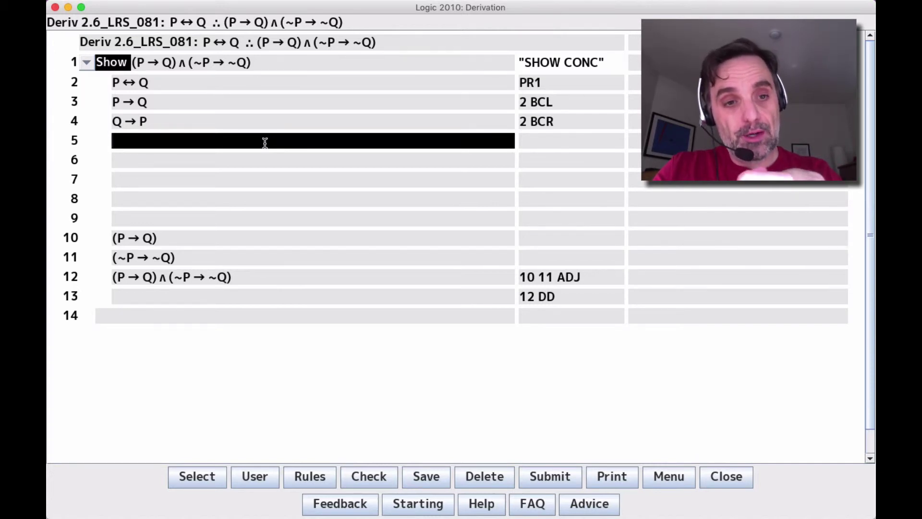
left_click(180, 260)
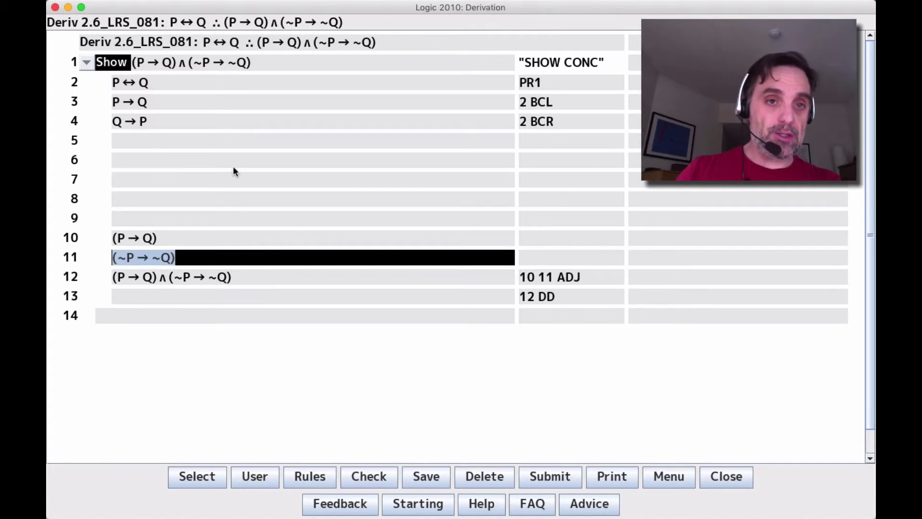
Start a subderivation on line 5 to show (~P → ~Q) and justify its assumption on line 6 with ASS CD
left_click(215, 144)
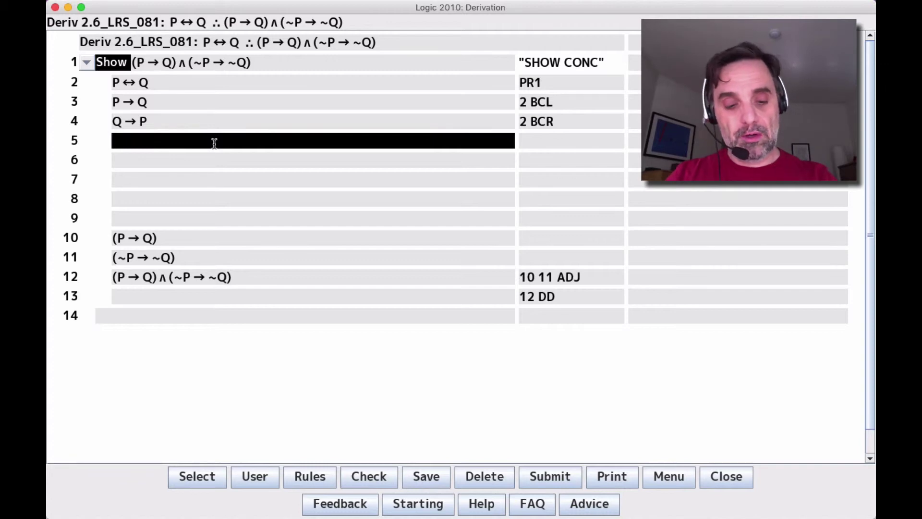
key("s")
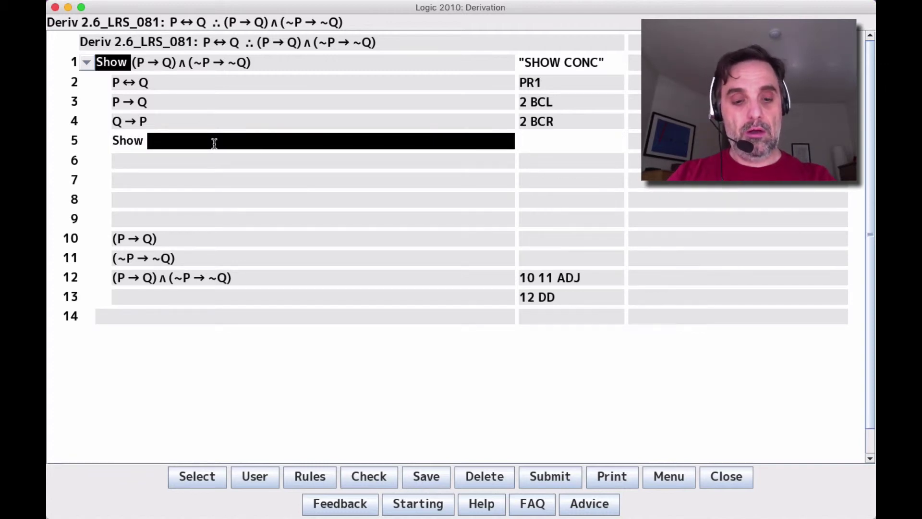
type("(~P→~Q)")
key("Return")
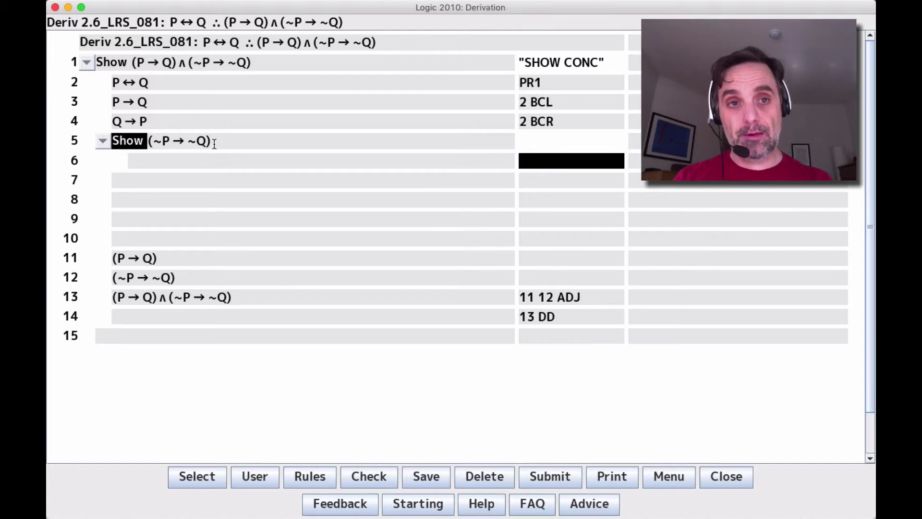
type("ASS")
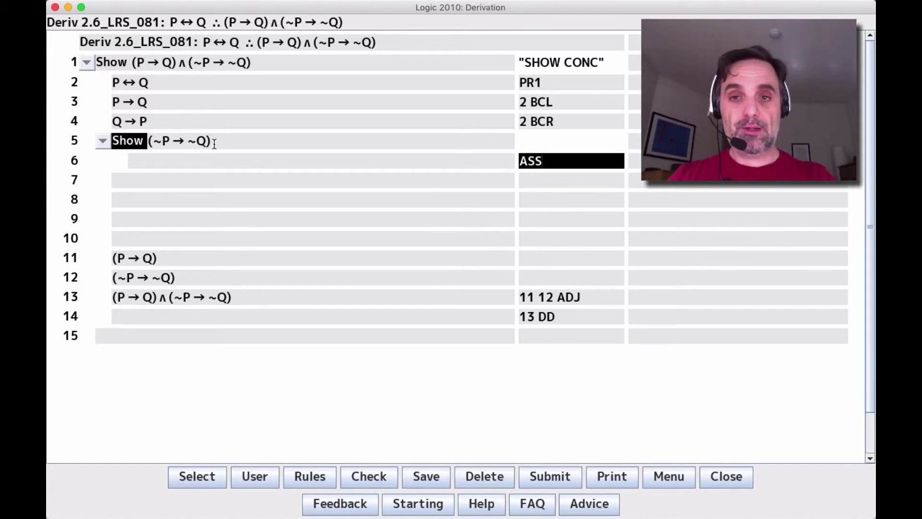
type(" CD")
key("Return")
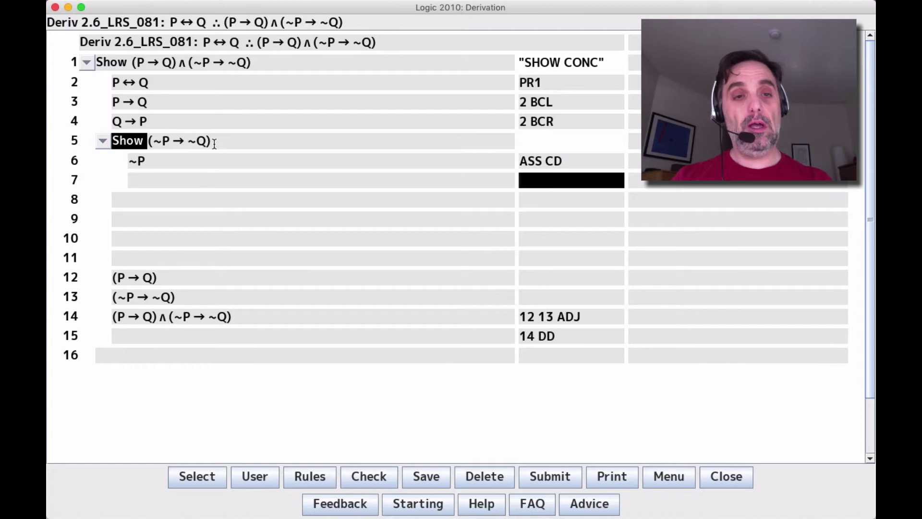
Apply 4 6 MT on line 7 and close the subderivation on line 8 with -1 CD
type("4 6 MT")
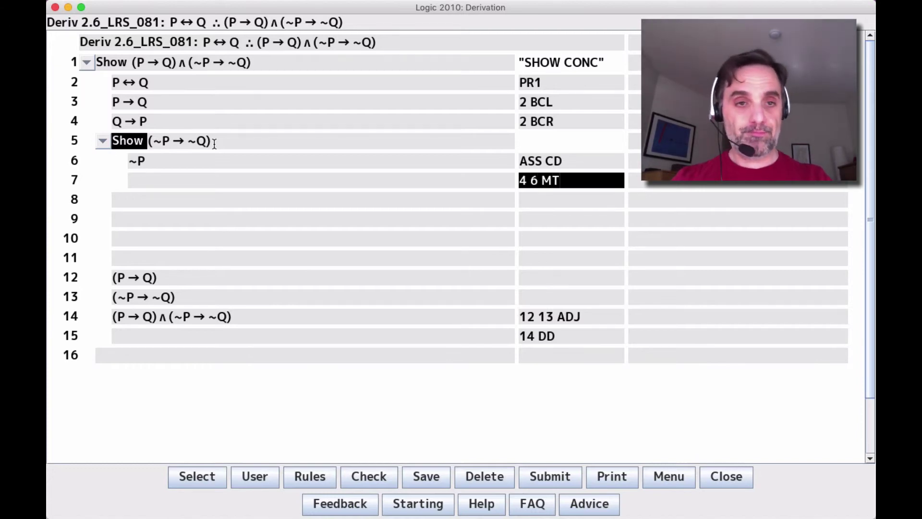
key("Return")
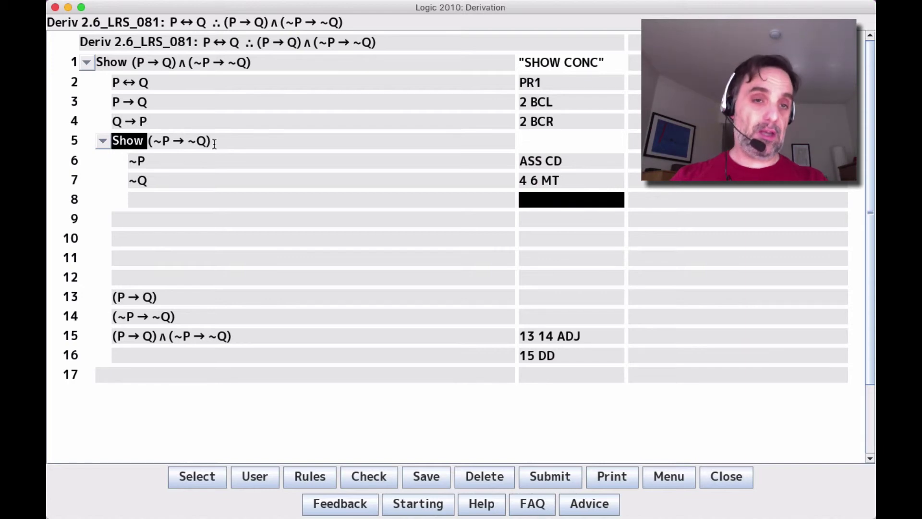
type("-1 CD")
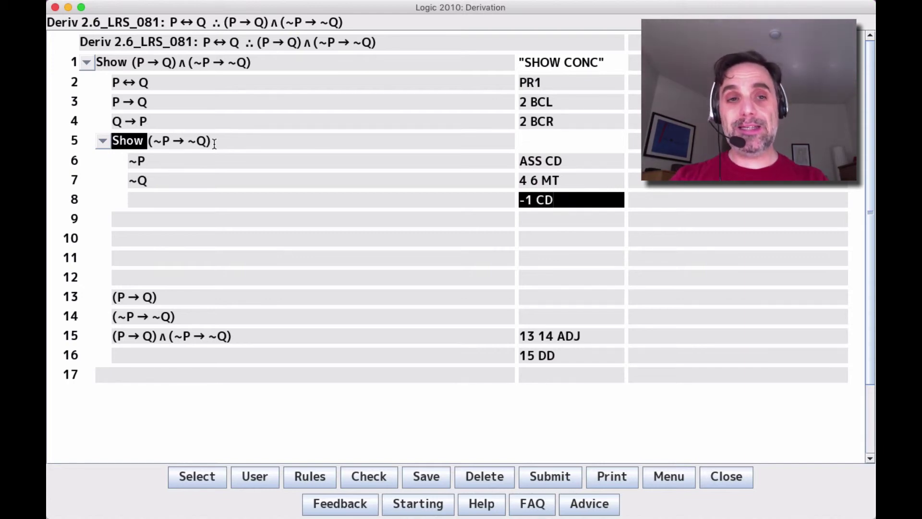
key("Return")
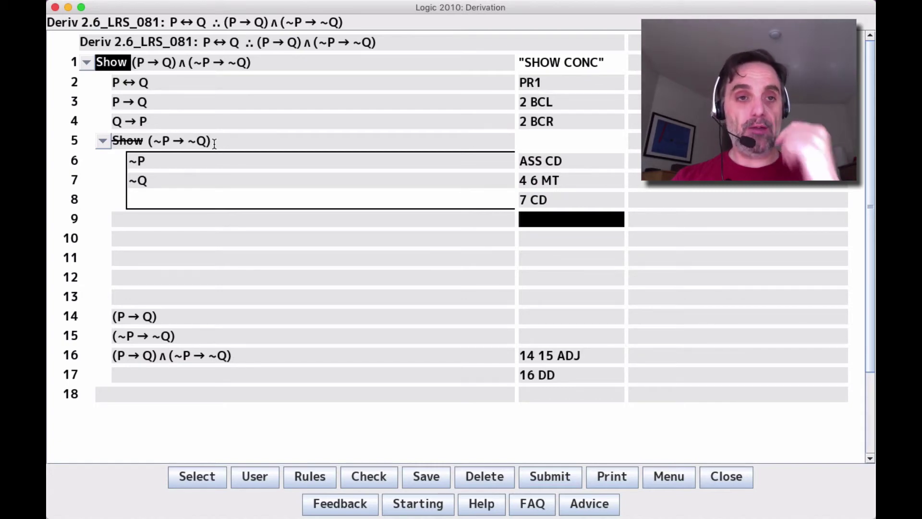
Try to conjoin lines 4 and 5 on line 9 with 4 5 ADJ
type("4 5 ADJ")
key("Return")
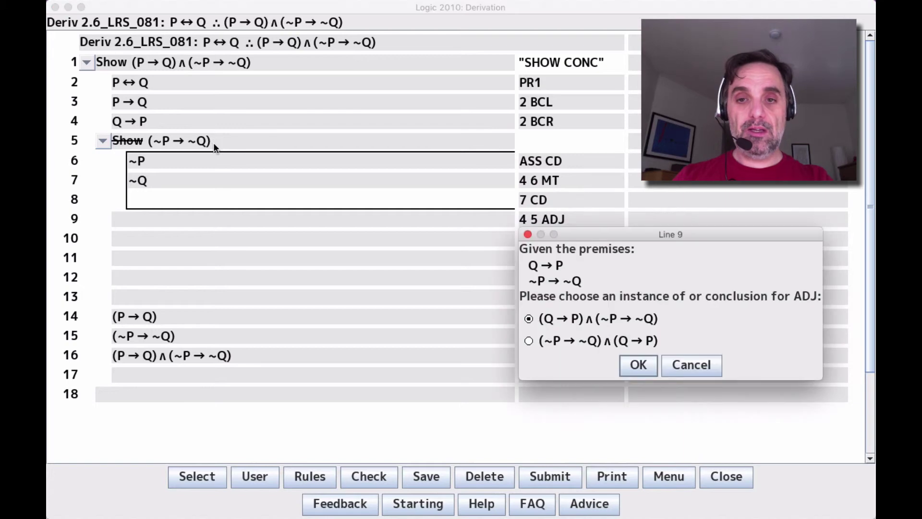
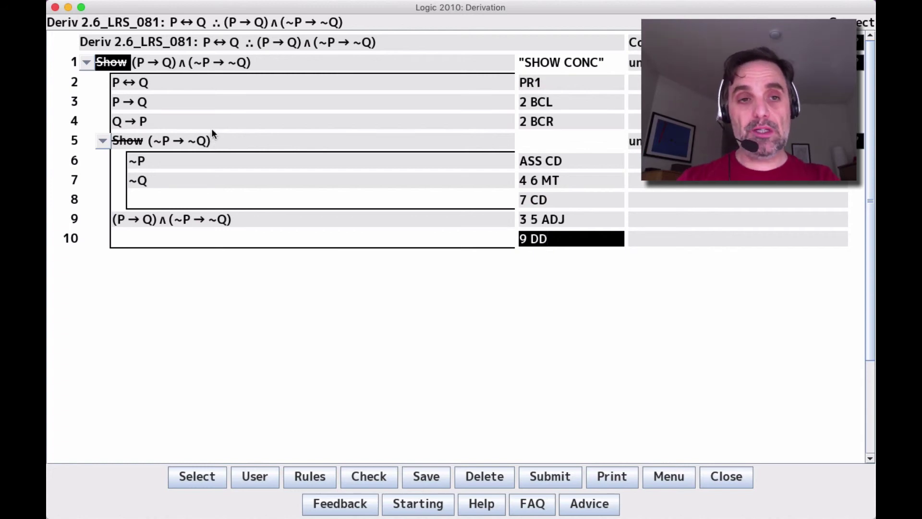
Review lines 1 to 5 of the completed derivation, from the conclusion and premise to the shown conditional (~P → ~Q)
left_click(247, 140)
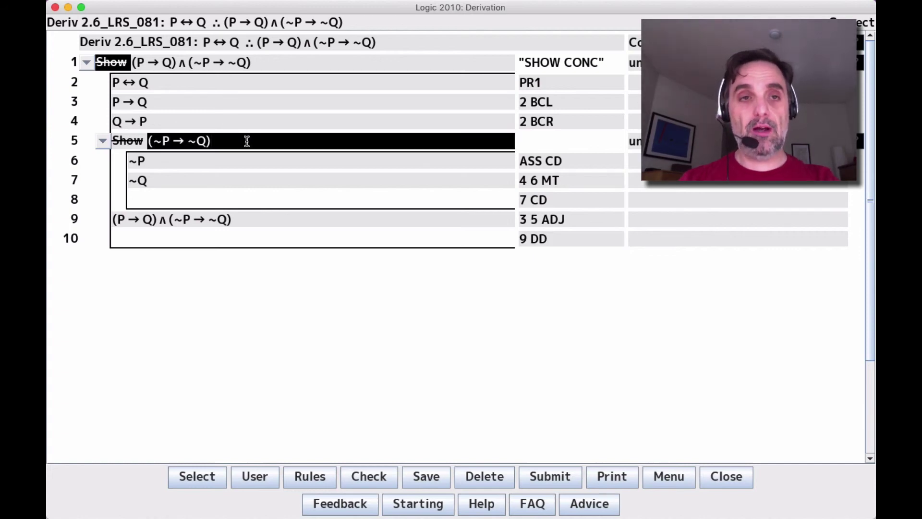
key("Up")
key("Up")
key("Up")
key("Up")
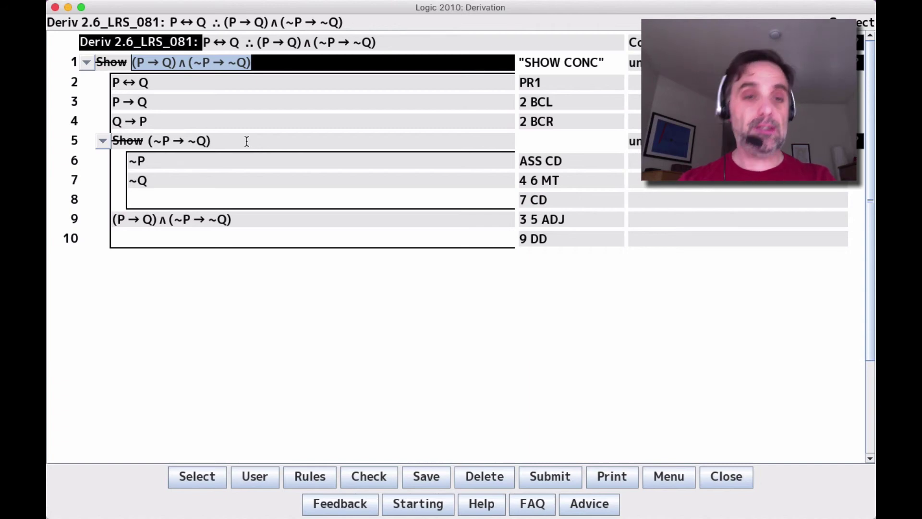
key("Down")
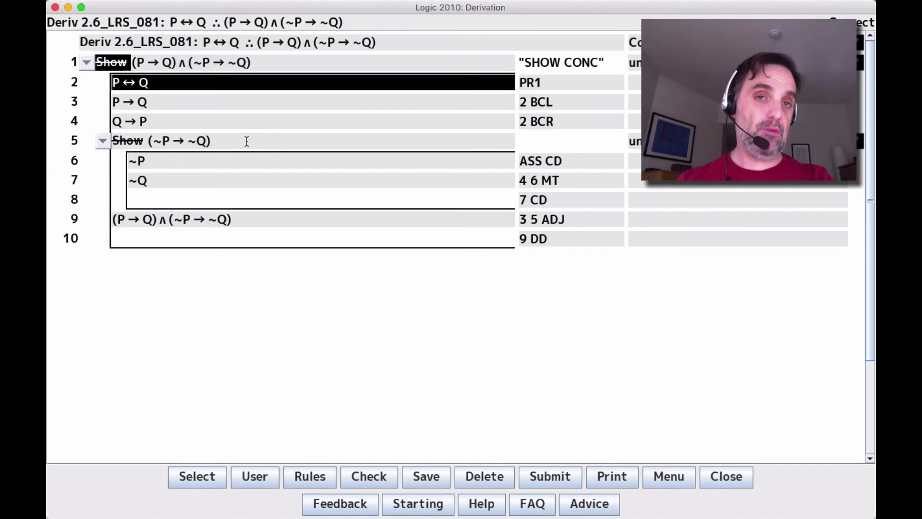
key("Down")
key("Down")
key("Up")
key("Down")
key("Up")
key("Down")
key("Up")
key("Down")
key("Down")
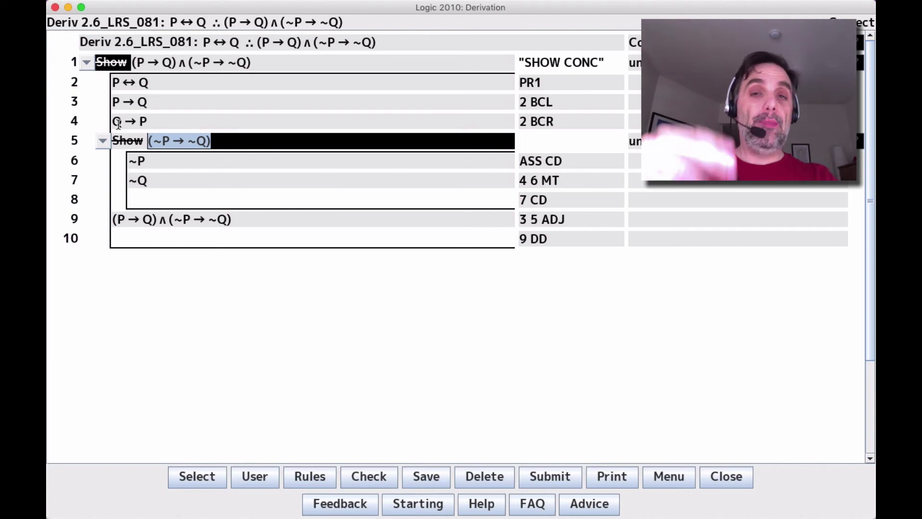
Write the note "WE GET TWO PIECES, AND THEN APPLY THE FORMATION RULE" on line 13, below the derivation
key("Down")
key("Down")
key("Down")
key("Down")
key("Down")
key("Down")
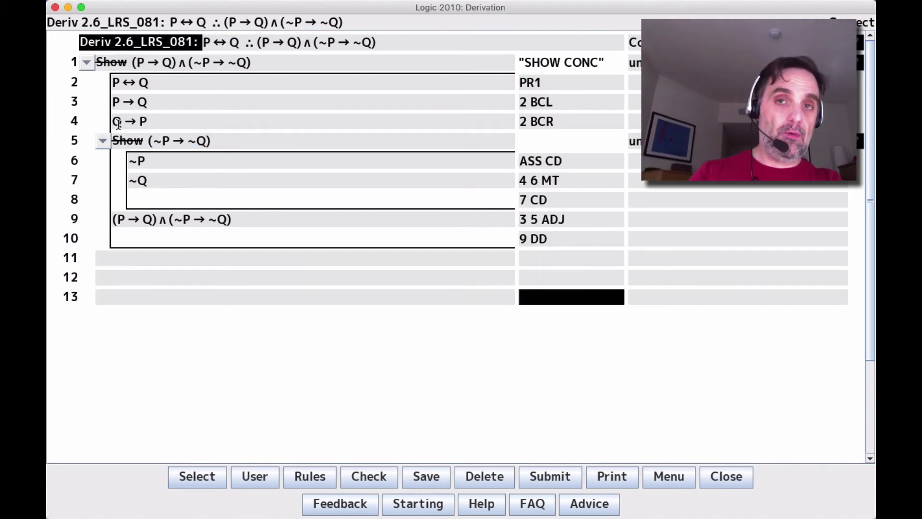
key("Left")
type("W")
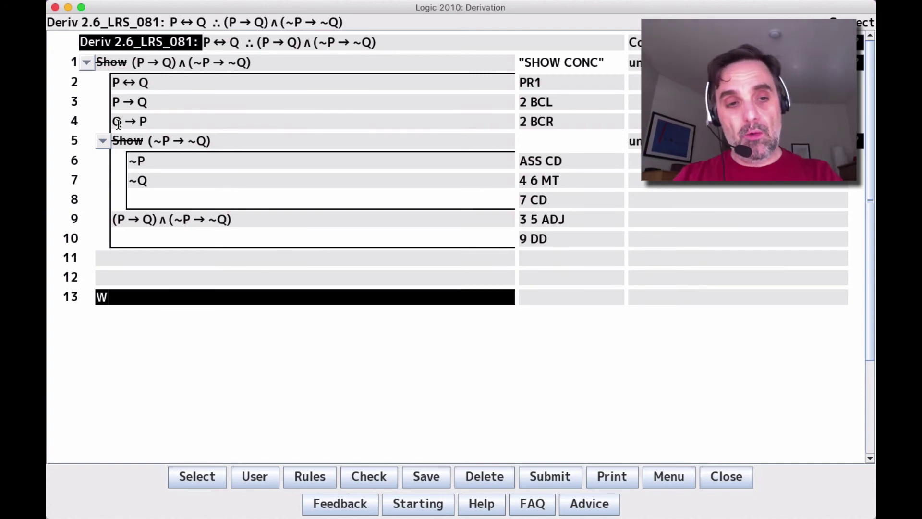
type("E GET TWO PIEC")
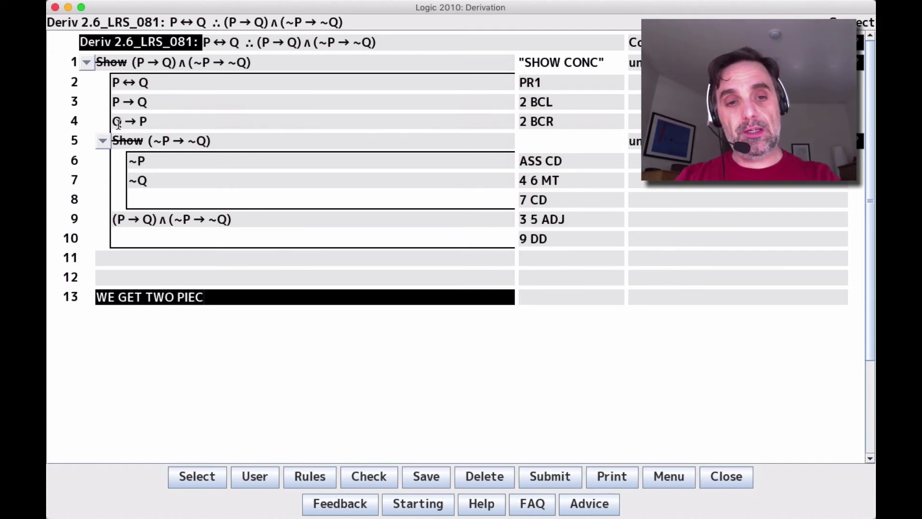
type("ES, AND THEN APPY")
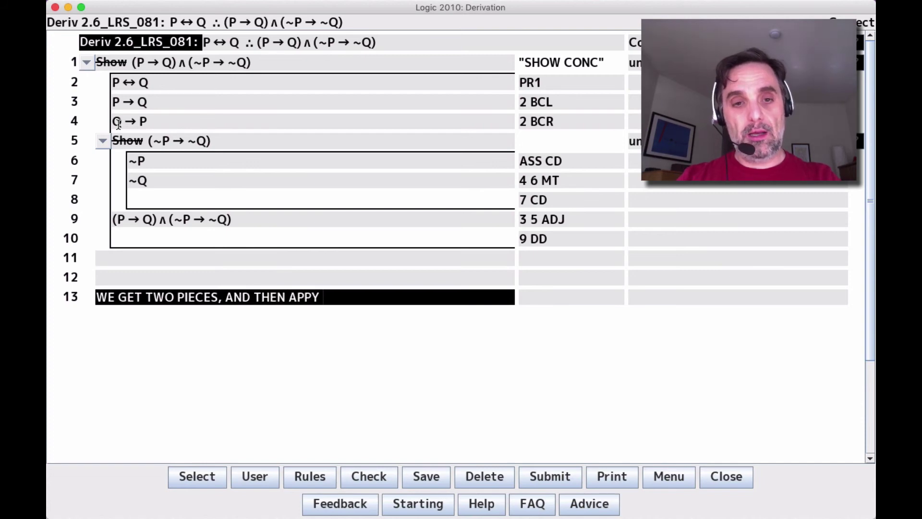
key("BackSpace")
type("LY")
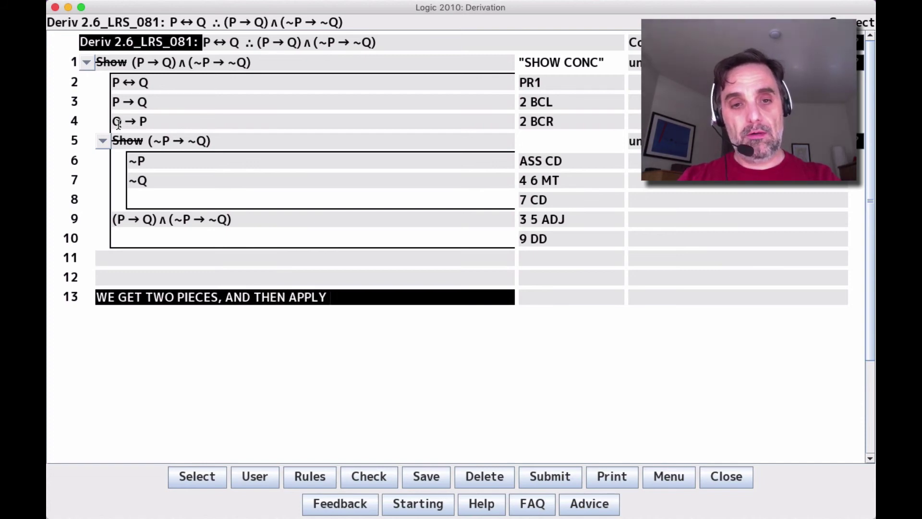
type(" THE FORMATION RULE")
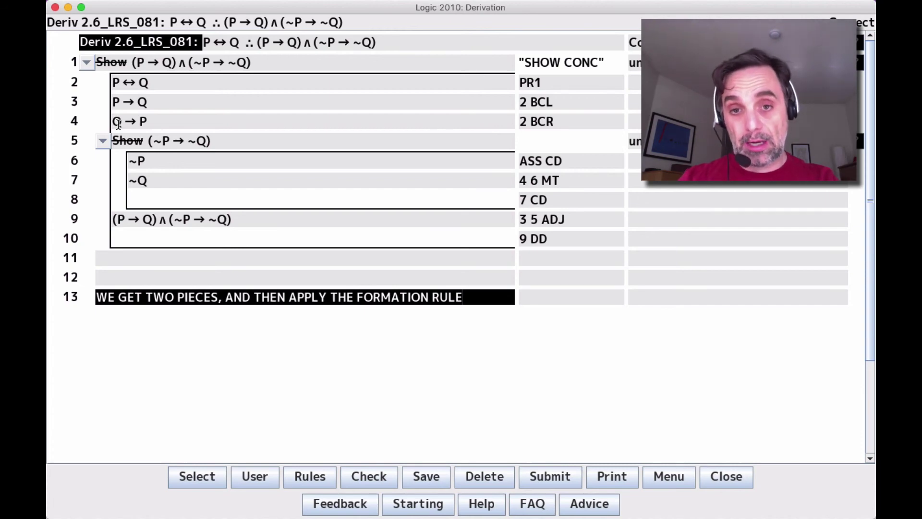
key("Return")
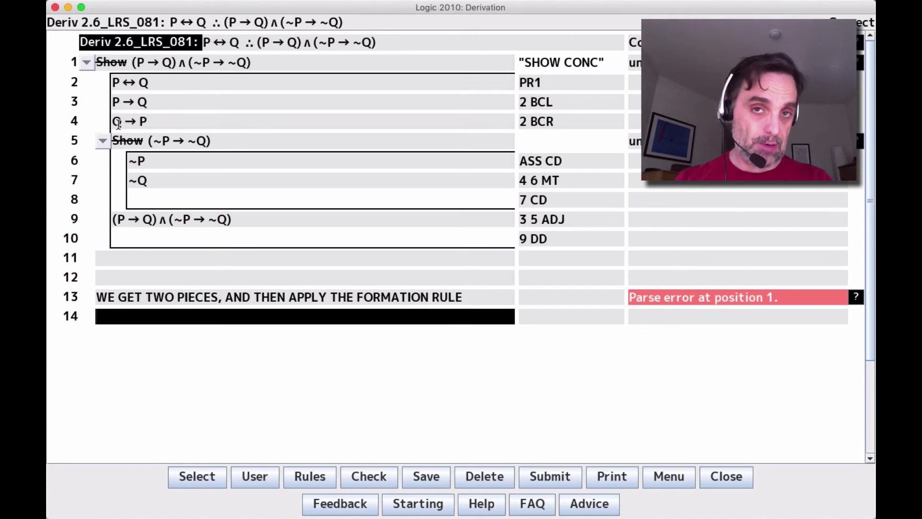
Write the note "DO SUBDERIVATIONS TO GET THE TWO PIECES" on line 14
type("DO SUBDERIVATIONS TO")
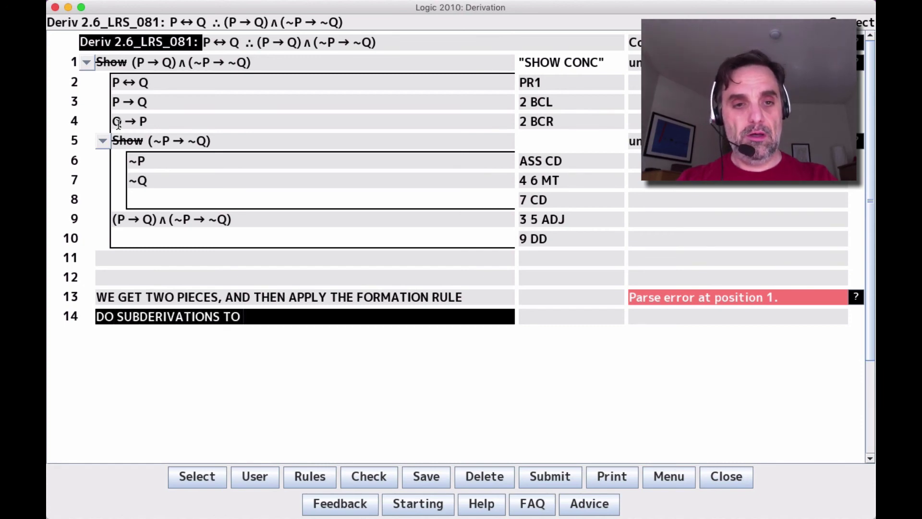
type(" ET THE")
key("BackSpace")
key("BackSpace")
key("BackSpace")
key("BackSpace")
key("BackSpace")
key("BackSpace")
type("GET THE TO")
key("BackSpace")
type("WO PIECES")
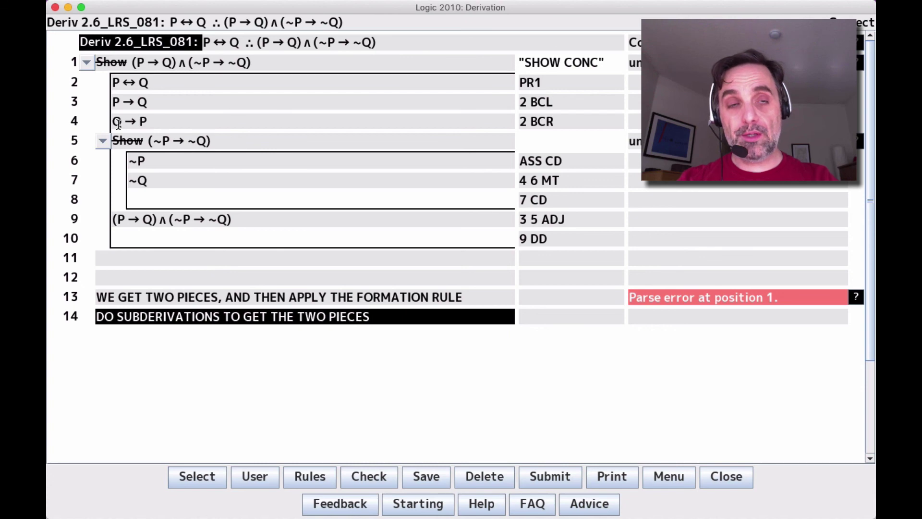